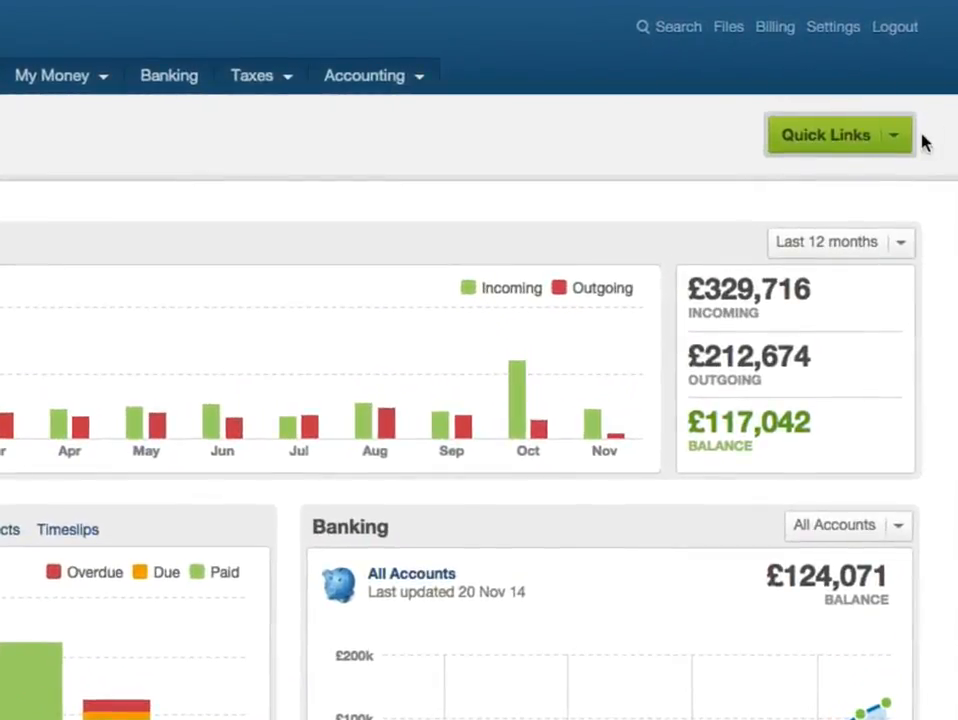
Step: View the out-of-pocket expenses page and return to the account overview
{"action": "left_click", "coordinate": [905, 100]}
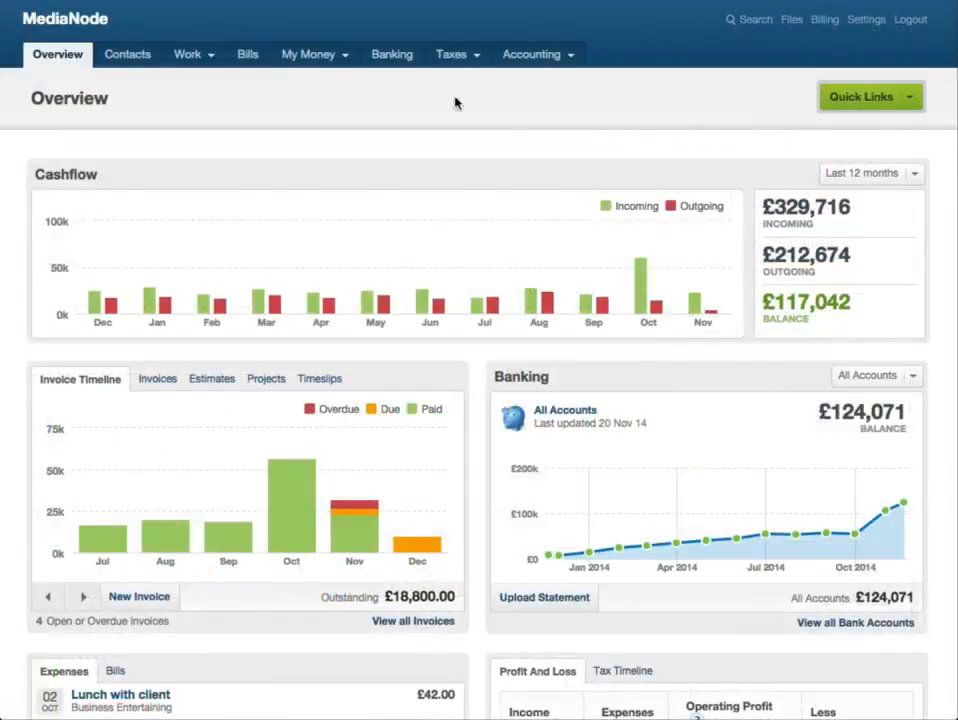
{"action": "mouse_move", "coordinate": [339, 63]}
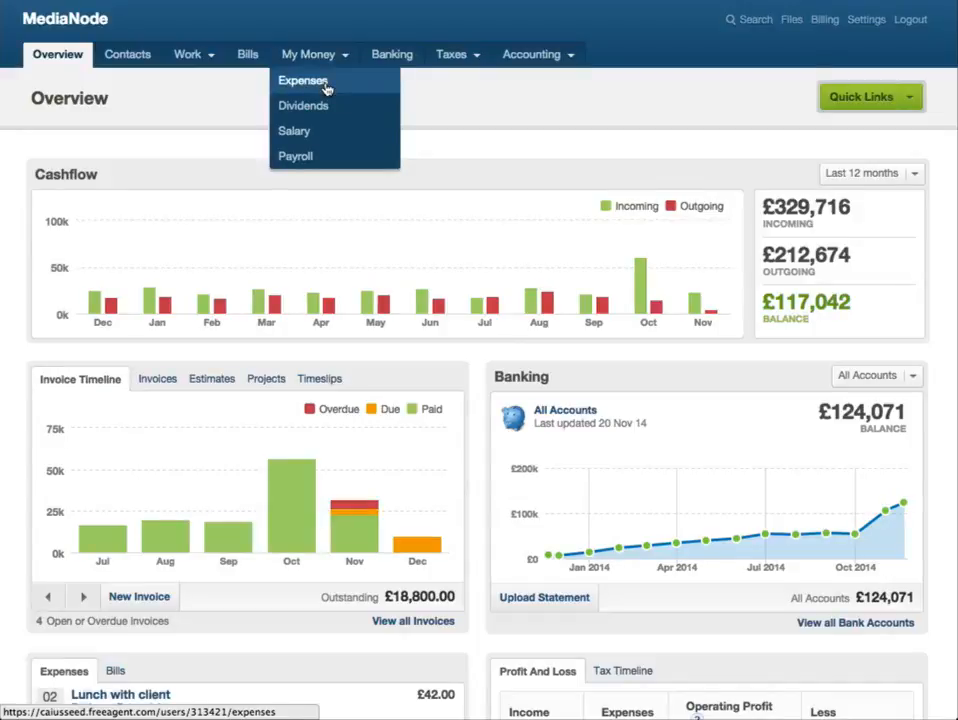
{"action": "left_click", "coordinate": [327, 89]}
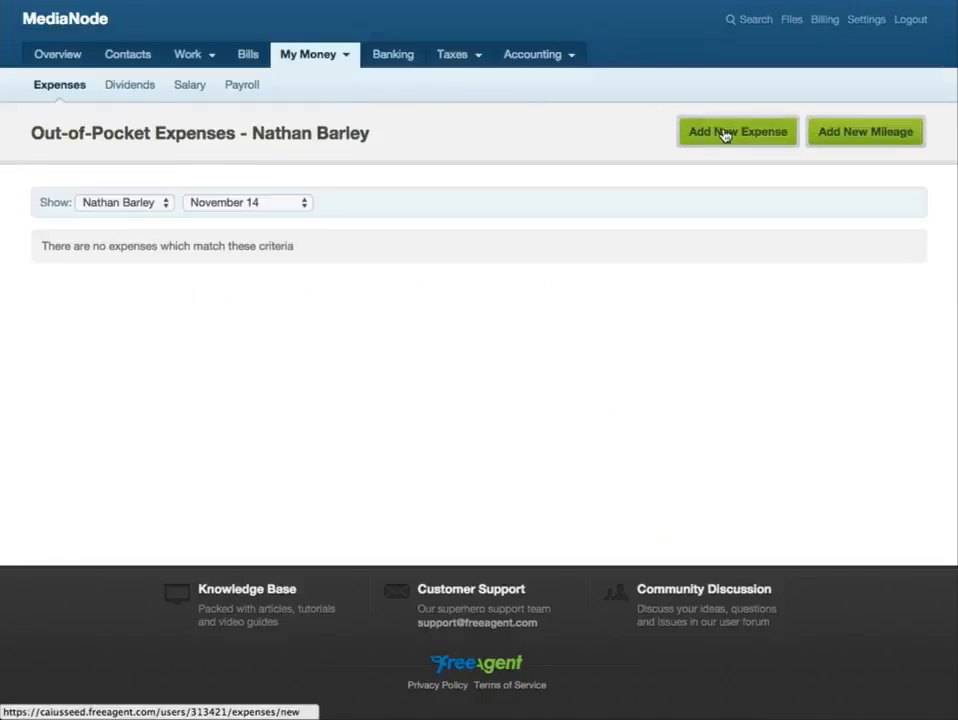
{"action": "left_click", "coordinate": [42, 58]}
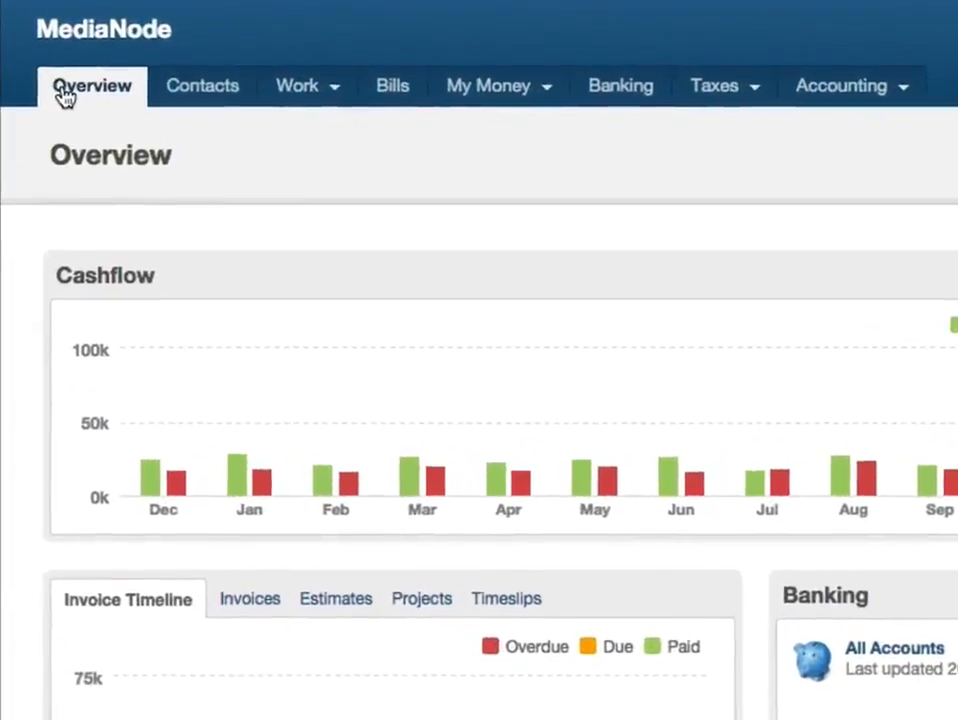
Step: Open the Branding work project and start a new expense for it
{"action": "left_click", "coordinate": [204, 58]}
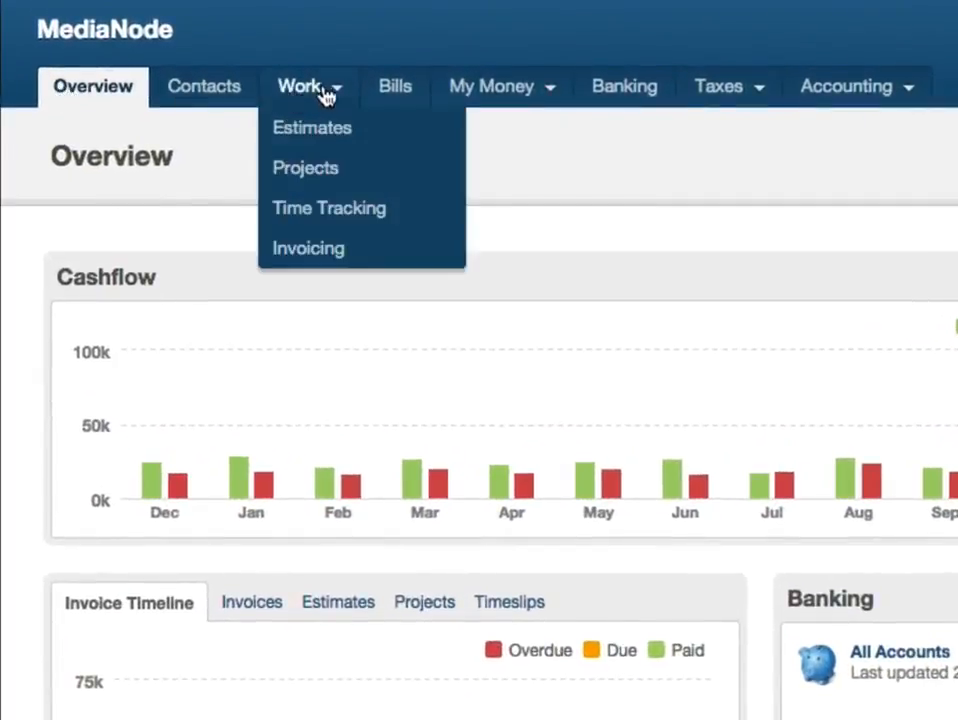
{"action": "left_click", "coordinate": [318, 170]}
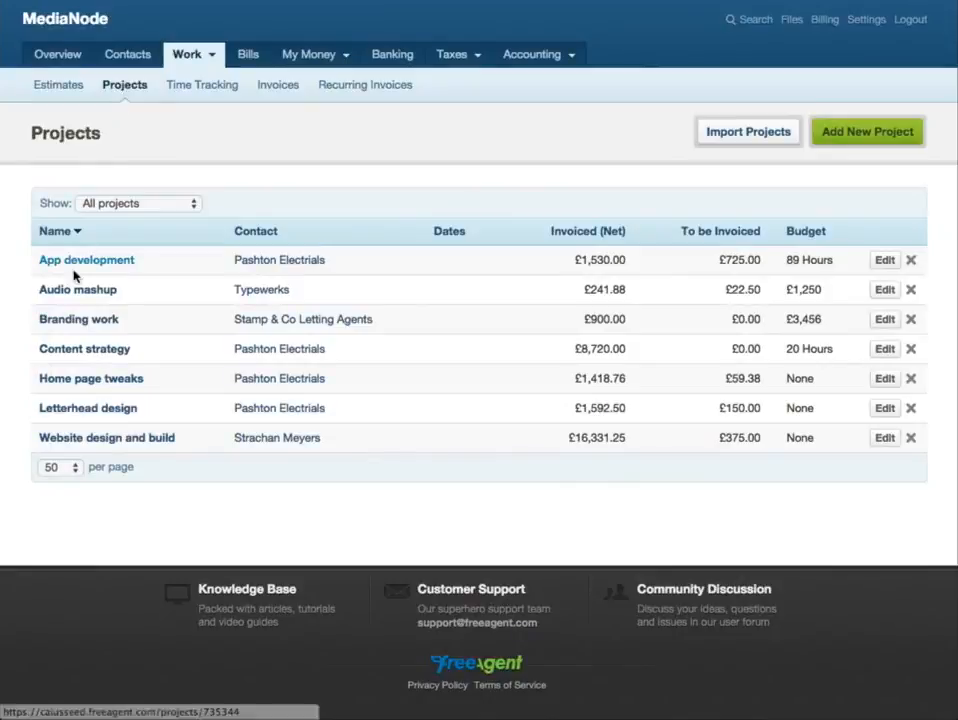
{"action": "left_click", "coordinate": [73, 322]}
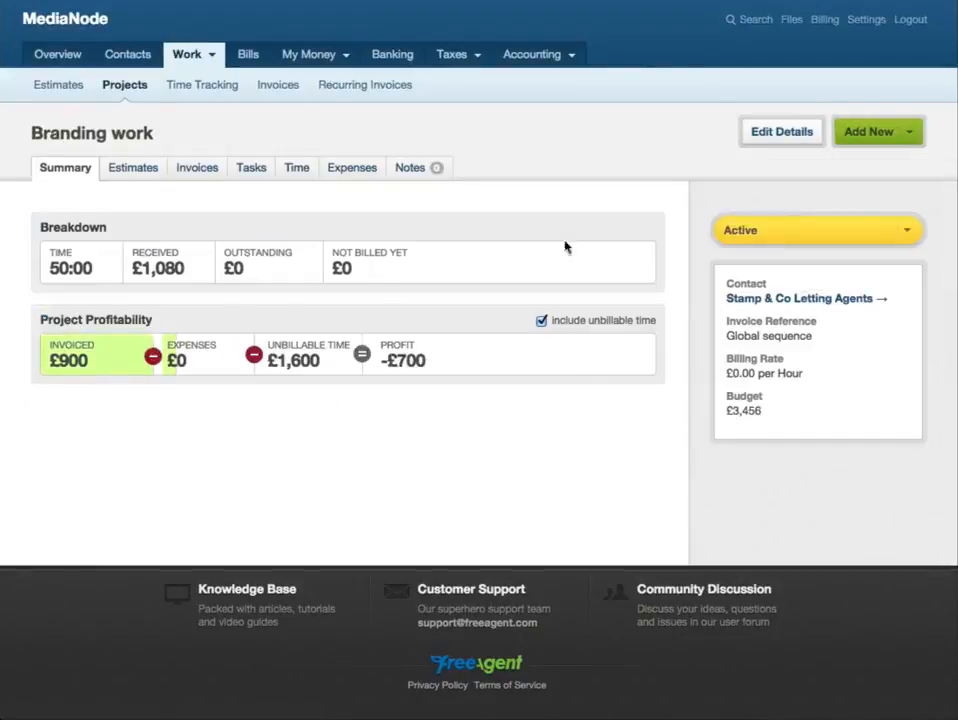
{"action": "left_click", "coordinate": [909, 149]}
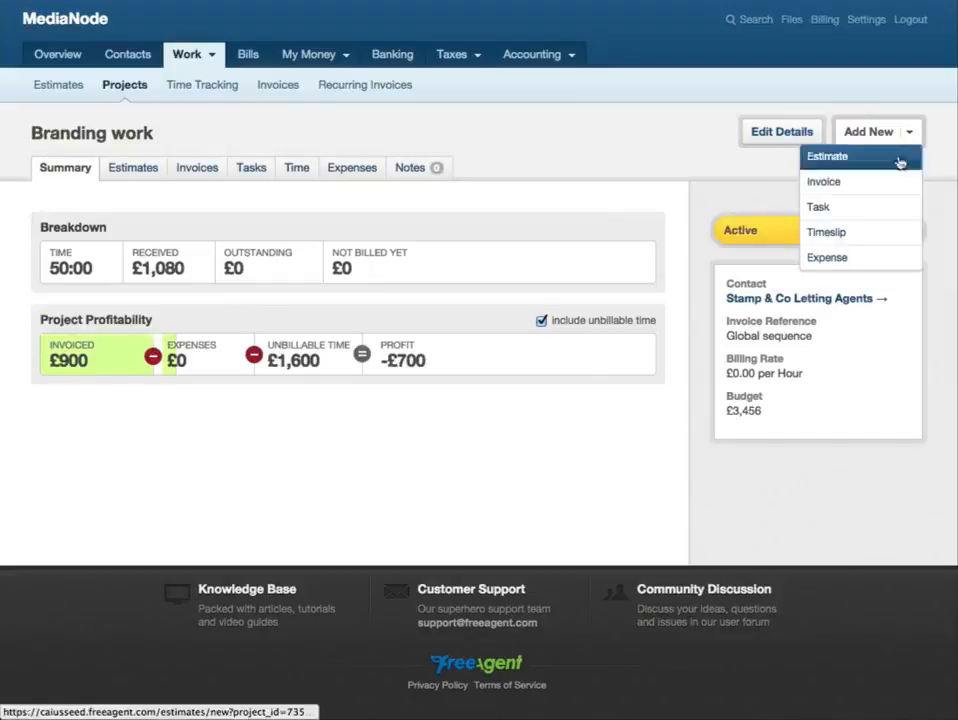
{"action": "left_click", "coordinate": [872, 256]}
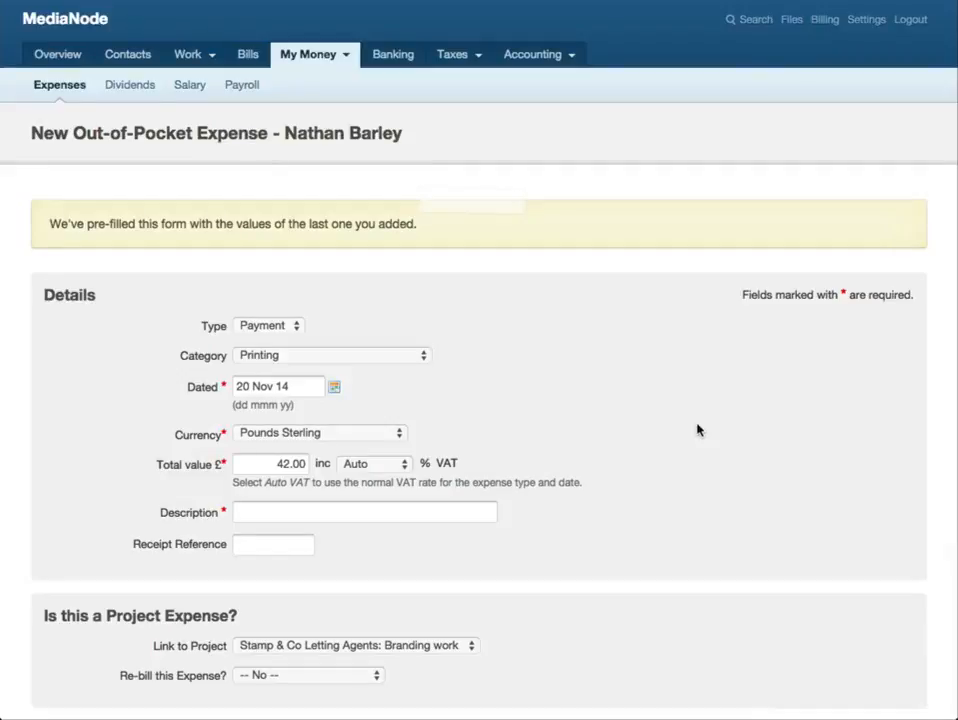
Step: Make the expense a Payment in the Stationery category, dated 10 Nov 14
{"action": "left_click", "coordinate": [293, 326]}
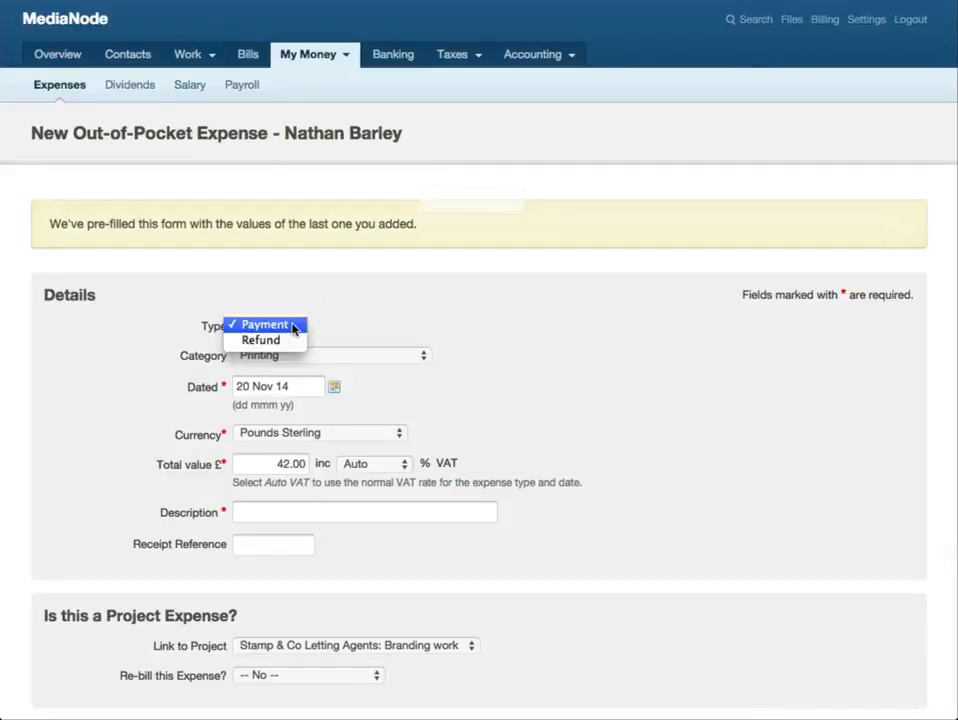
{"action": "left_click", "coordinate": [293, 328]}
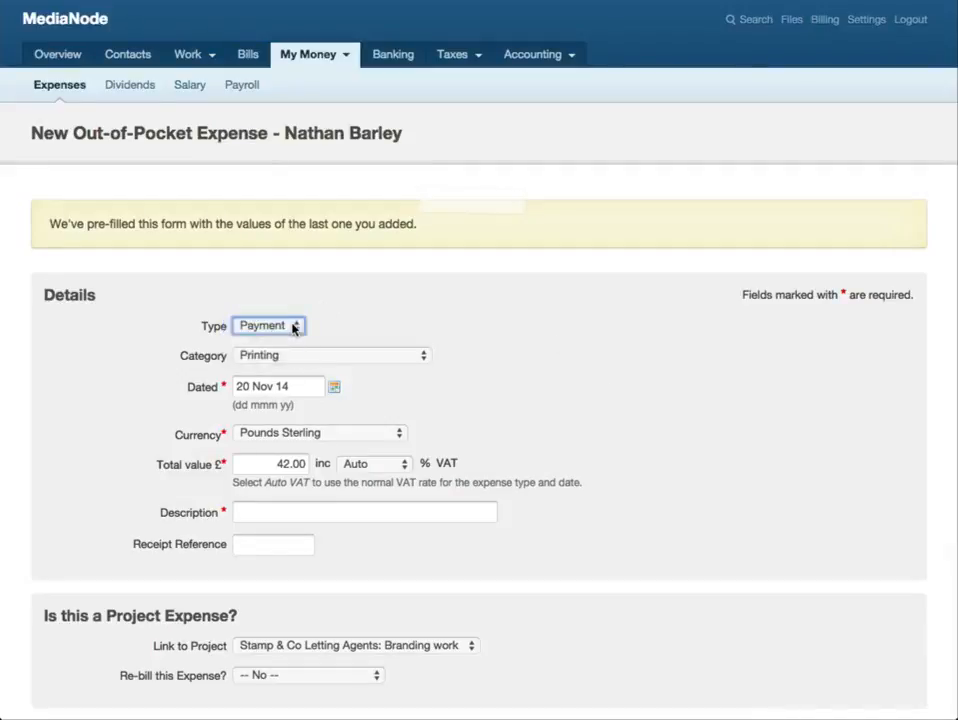
{"action": "left_click", "coordinate": [424, 357]}
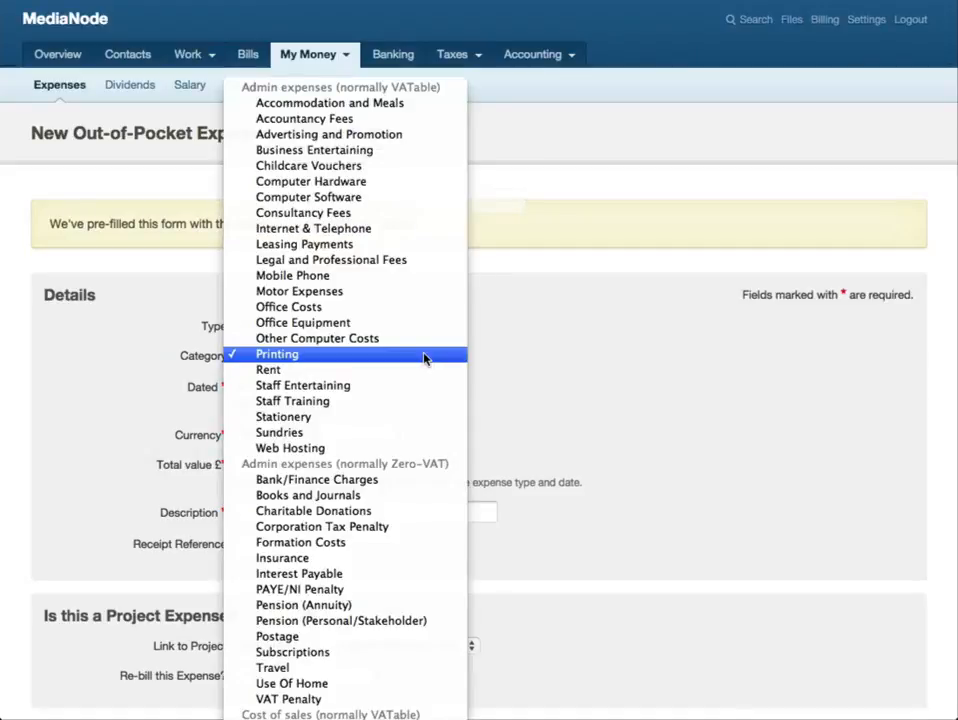
{"action": "left_click", "coordinate": [408, 417]}
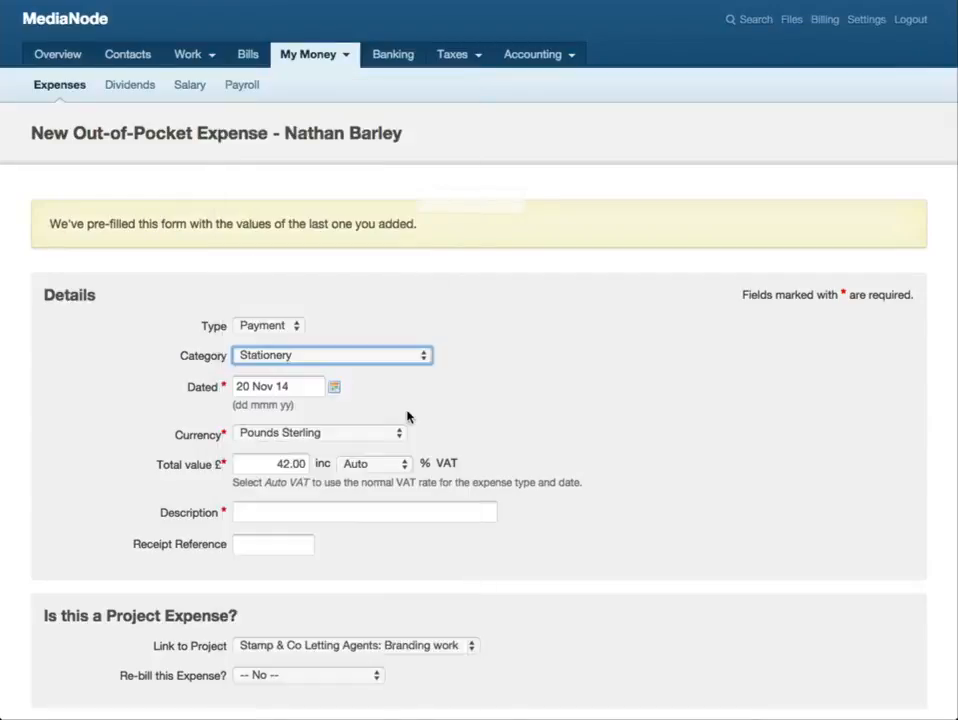
{"action": "left_click", "coordinate": [334, 386]}
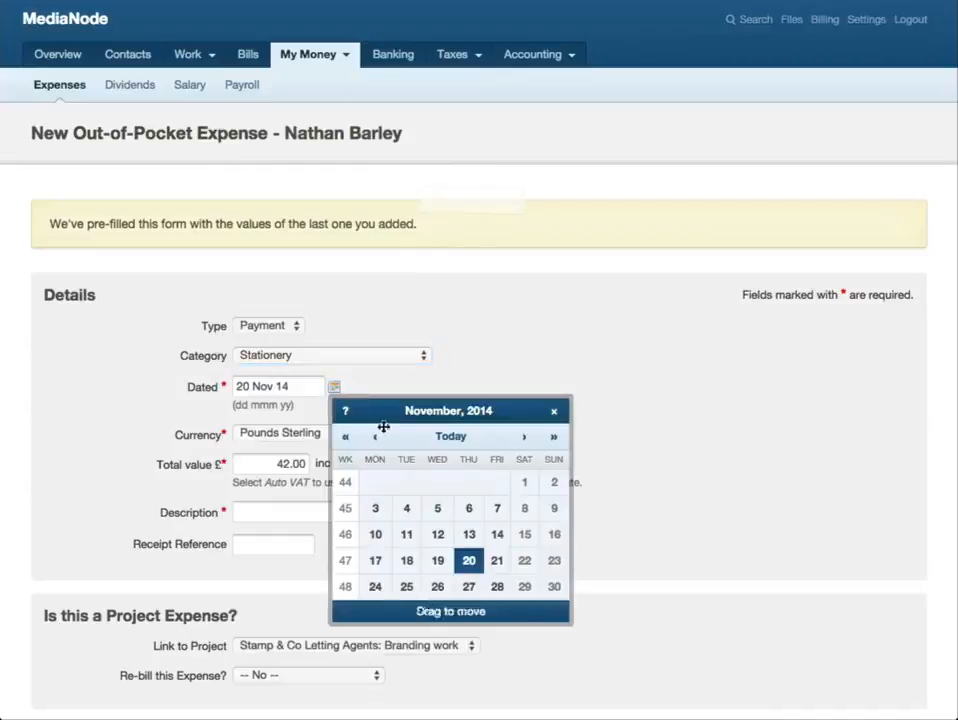
{"action": "left_click", "coordinate": [377, 533]}
Step: Choose Pounds Sterling as the expense currency and set the total value to 52.50
{"action": "left_click", "coordinate": [396, 434]}
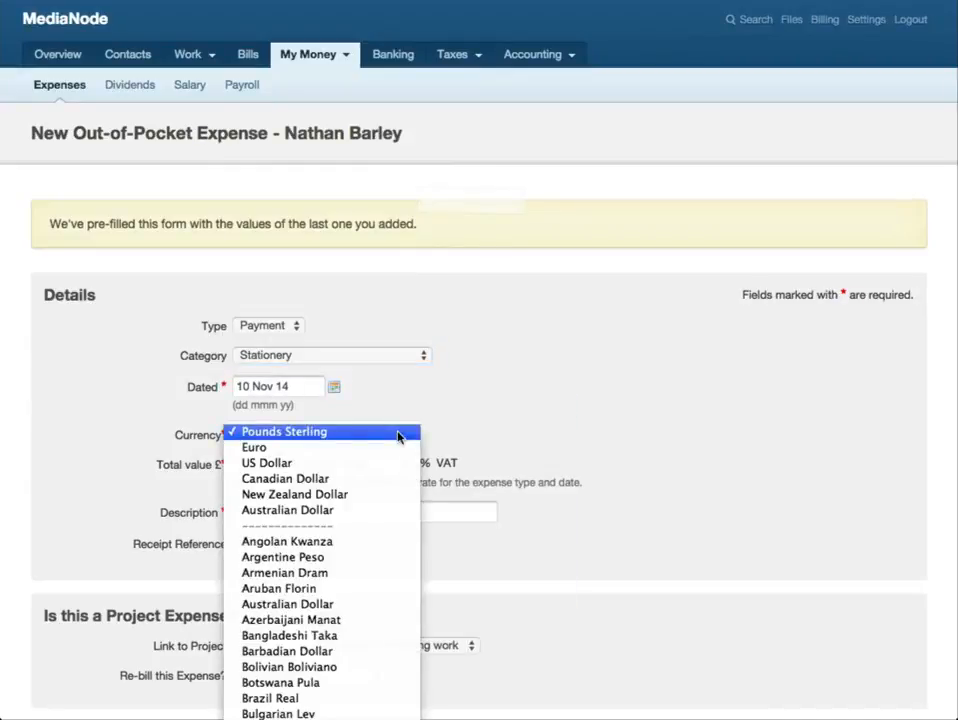
{"action": "left_click", "coordinate": [398, 434]}
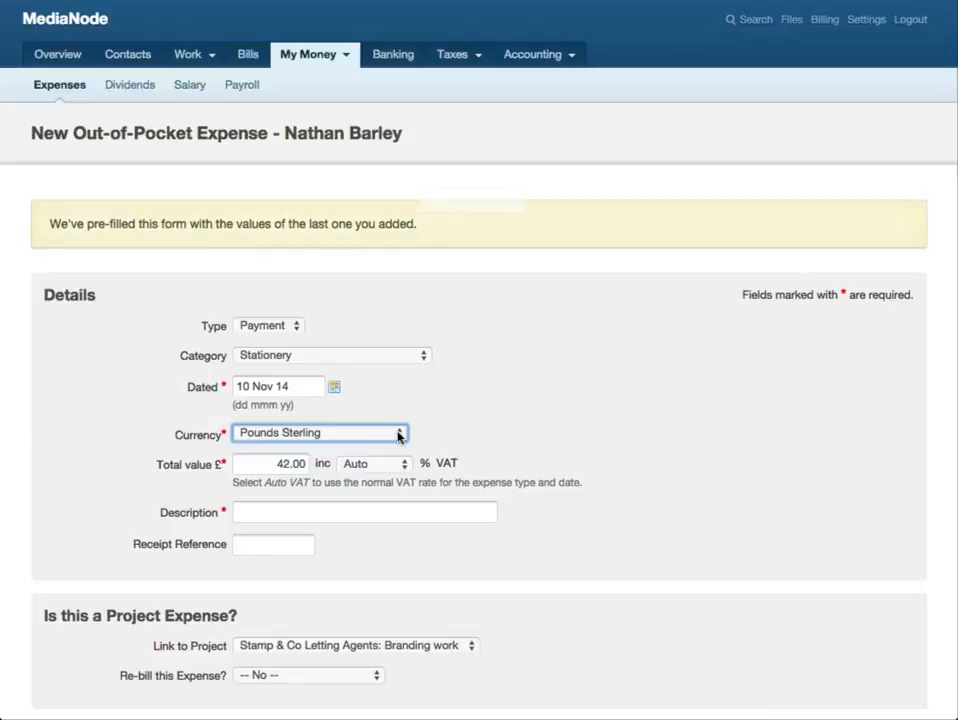
{"action": "key", "text": "Tab"}
{"action": "type", "text": "52"}
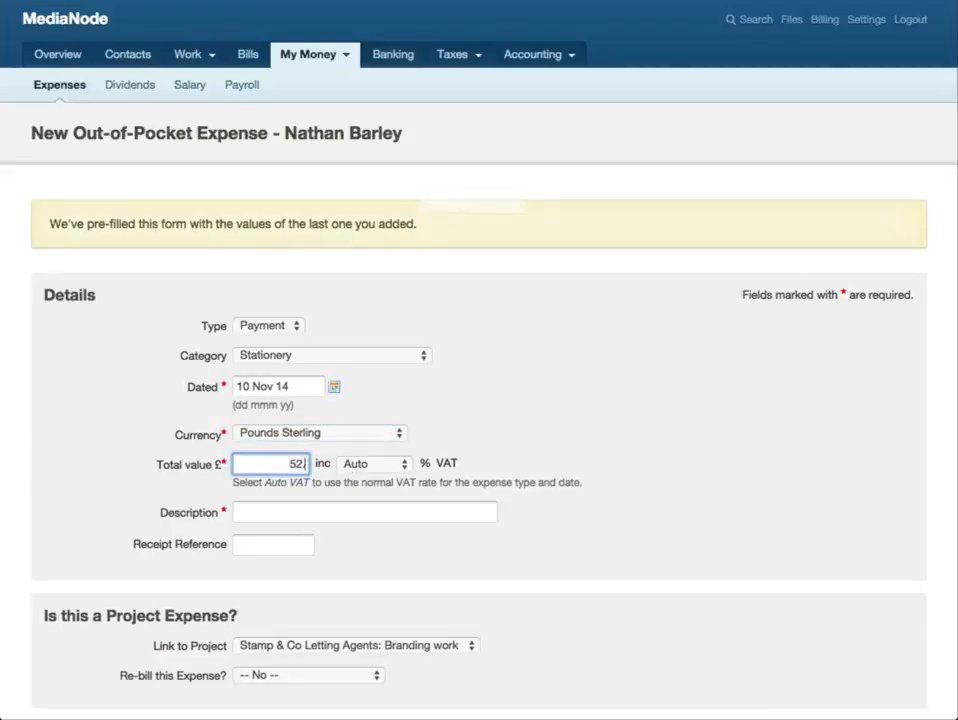
{"action": "type", "text": ".50"}
Step: Choose Auto as the VAT rate and describe the expense as "Printer paper and cartridge"
{"action": "left_click", "coordinate": [362, 466]}
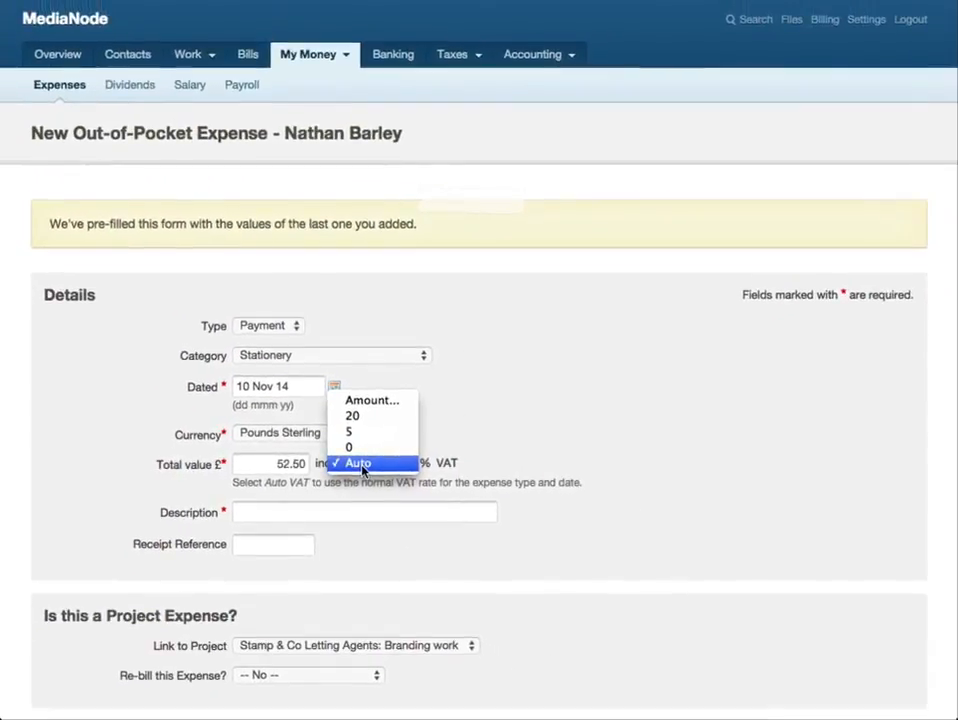
{"action": "left_click", "coordinate": [363, 466]}
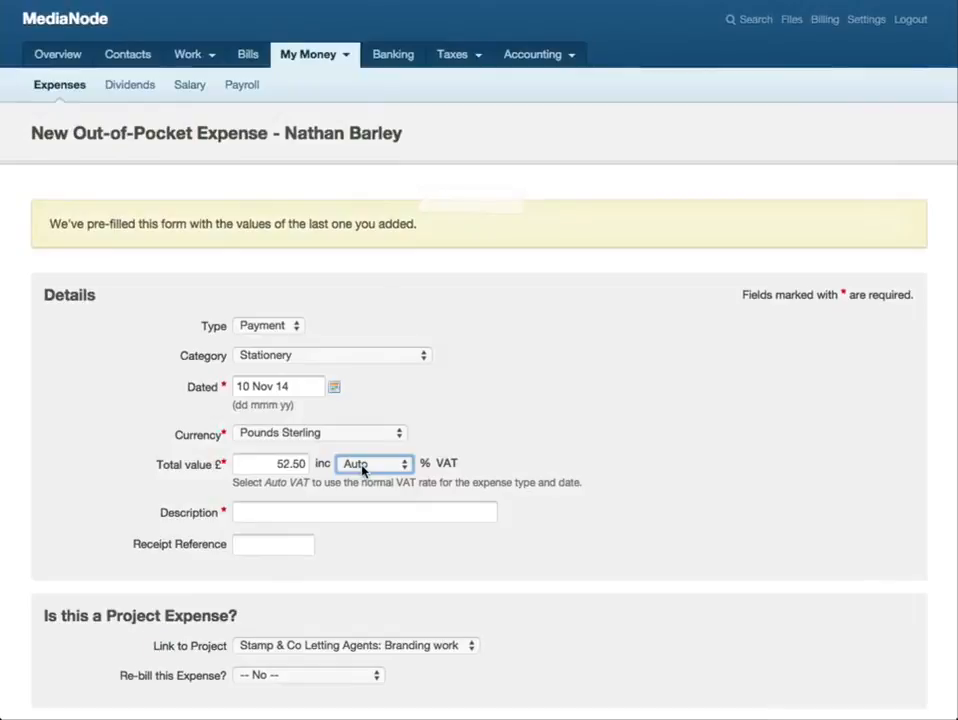
{"action": "left_click", "coordinate": [391, 510]}
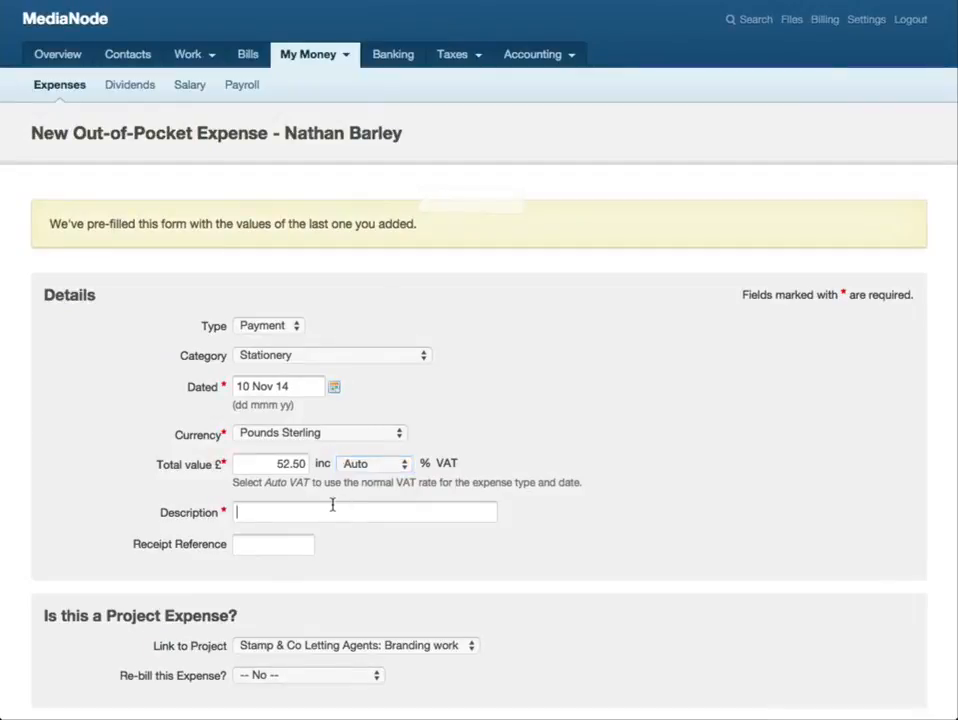
{"action": "type", "text": "Printer paper and cartridge"}
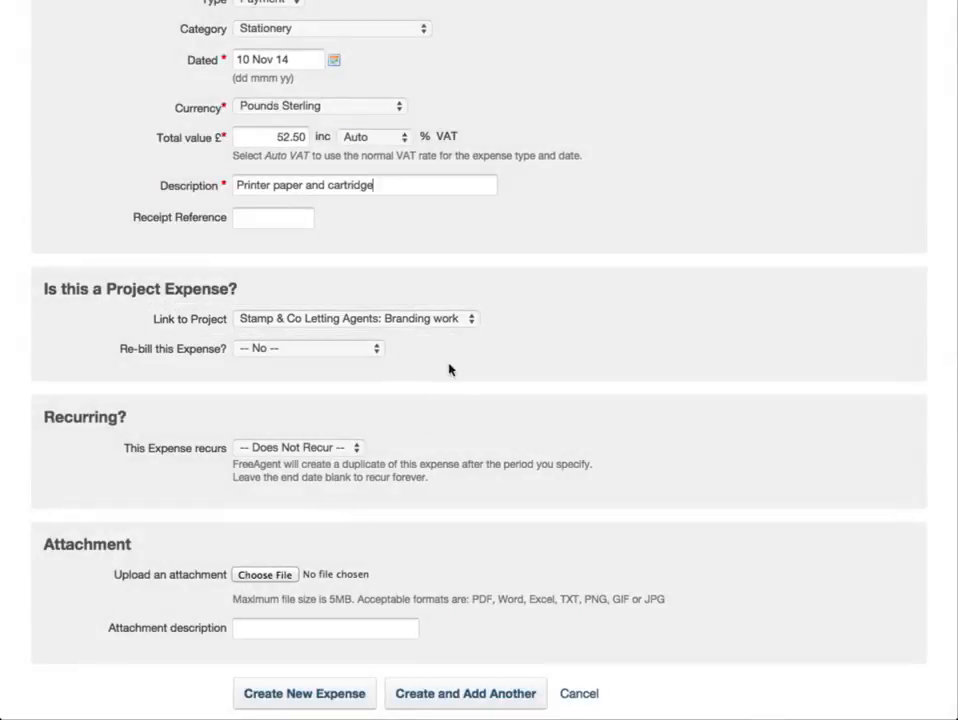
Step: Link the expense to "Stamp & Co Letting Agents: Branding work" and choose not to re-bill it
{"action": "left_click", "coordinate": [452, 318]}
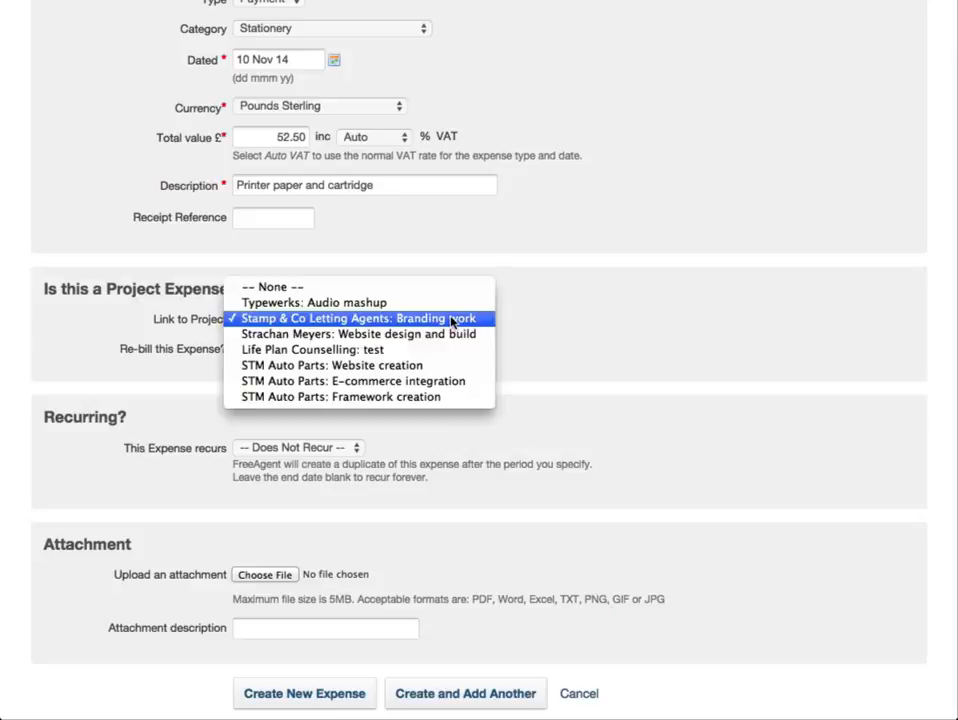
{"action": "left_click", "coordinate": [452, 318]}
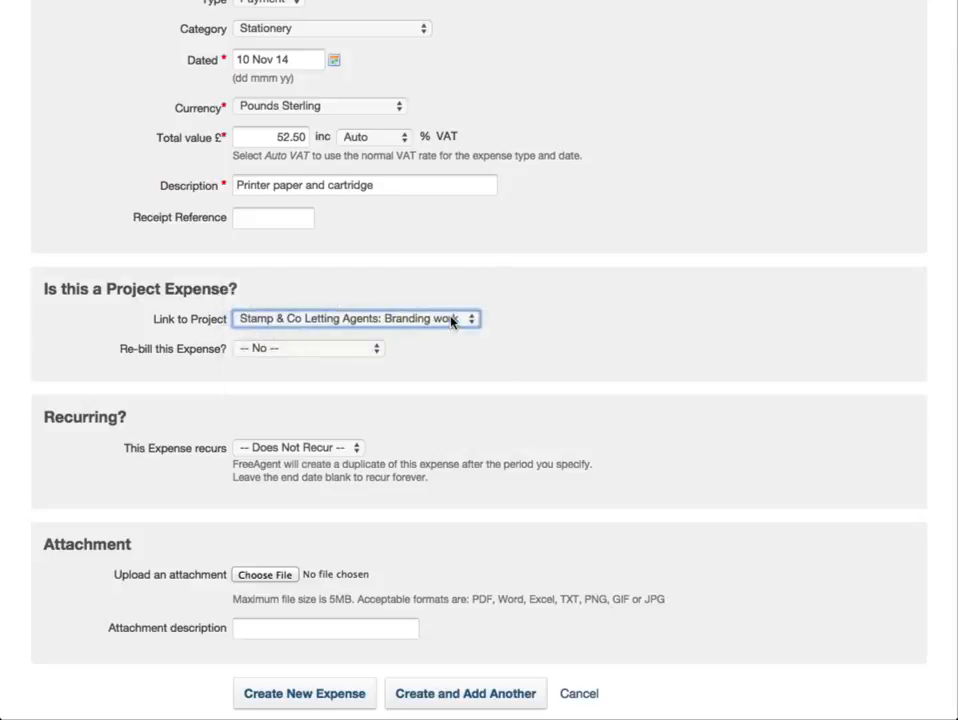
{"action": "left_click", "coordinate": [374, 347]}
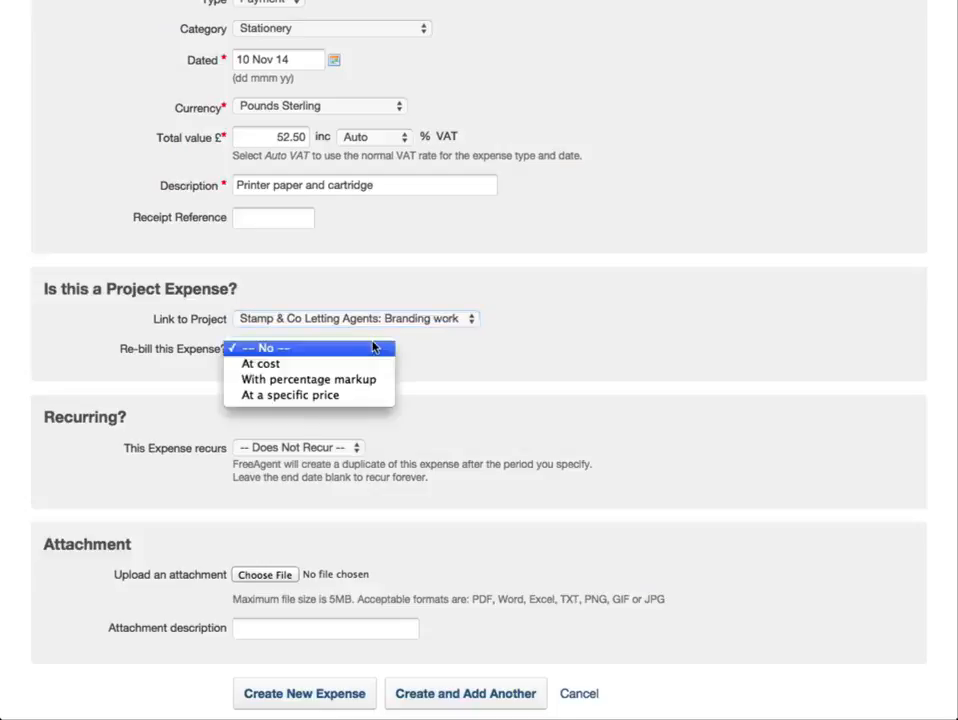
{"action": "left_click", "coordinate": [374, 347]}
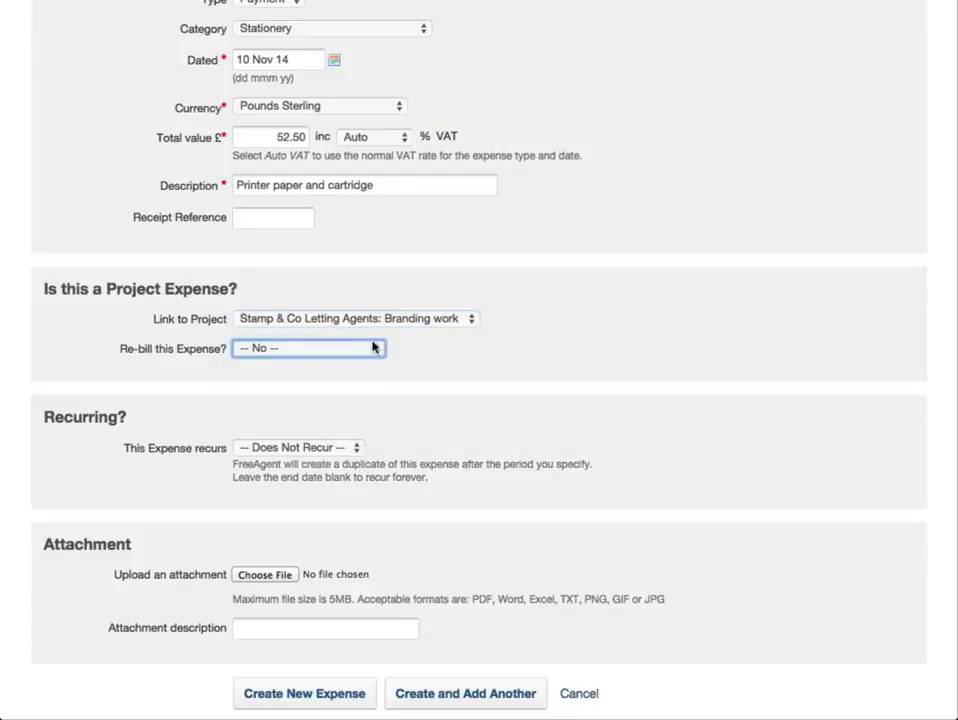
Step: Make the expense recur monthly until 17 Apr 15
{"action": "left_click", "coordinate": [357, 448]}
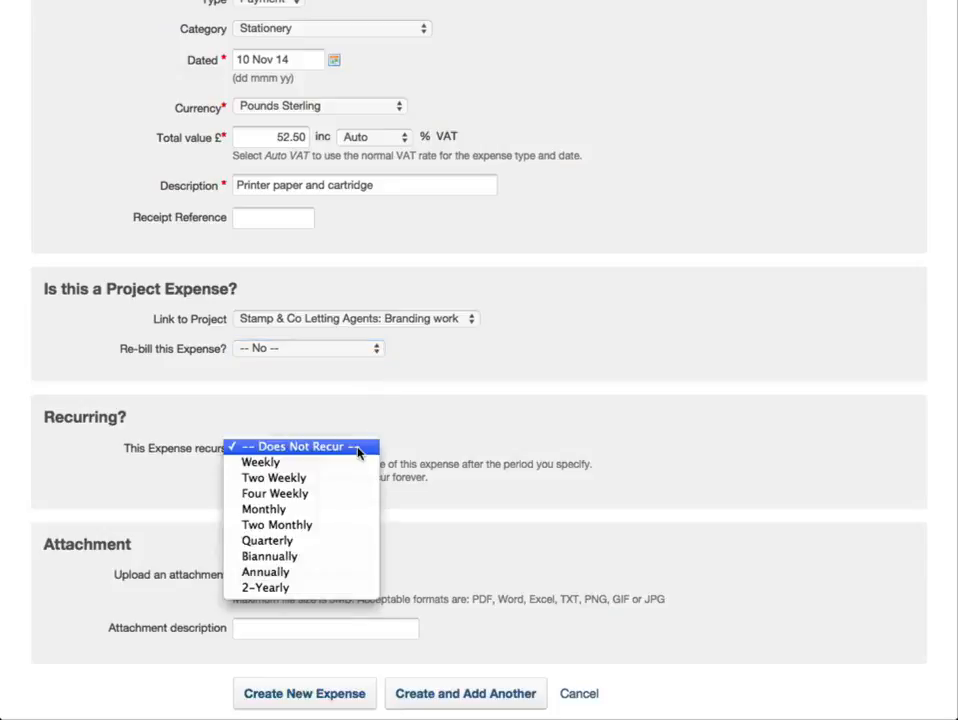
{"action": "left_click", "coordinate": [352, 511]}
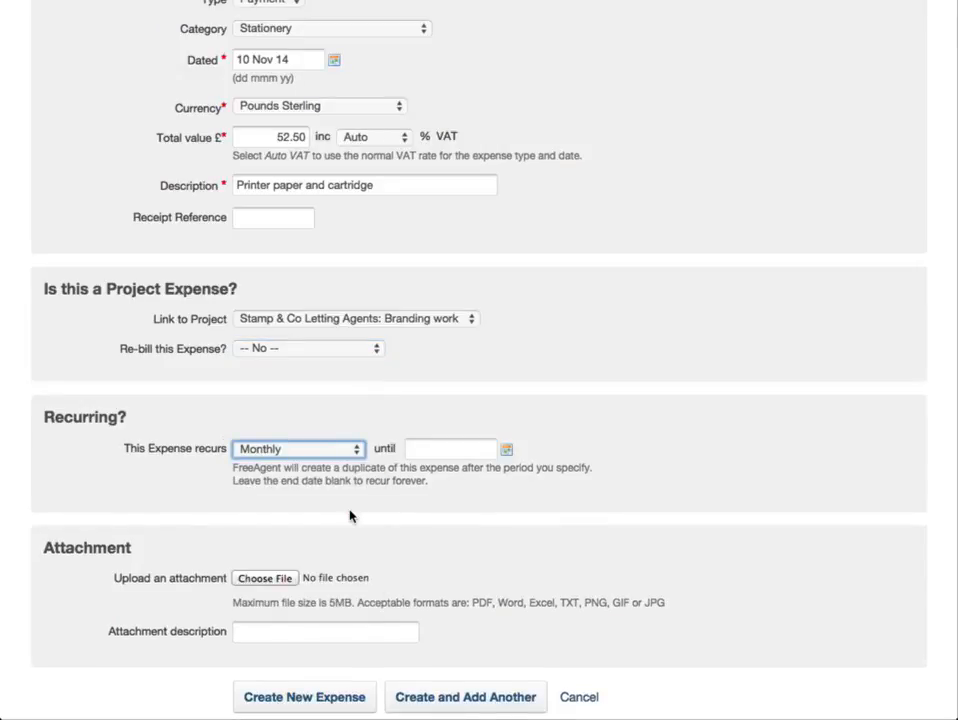
{"action": "left_click", "coordinate": [507, 449]}
{"action": "left_click", "coordinate": [696, 494]}
{"action": "left_click", "coordinate": [696, 494]}
{"action": "left_click", "coordinate": [696, 494]}
{"action": "left_click", "coordinate": [696, 494]}
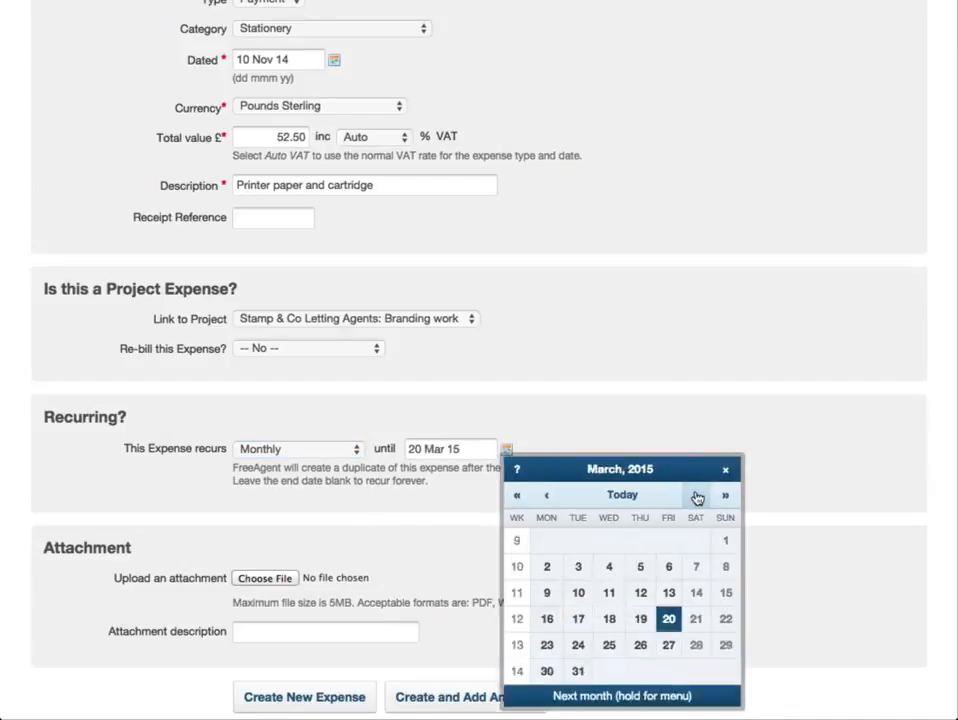
{"action": "left_click", "coordinate": [696, 494]}
{"action": "left_click", "coordinate": [671, 593]}
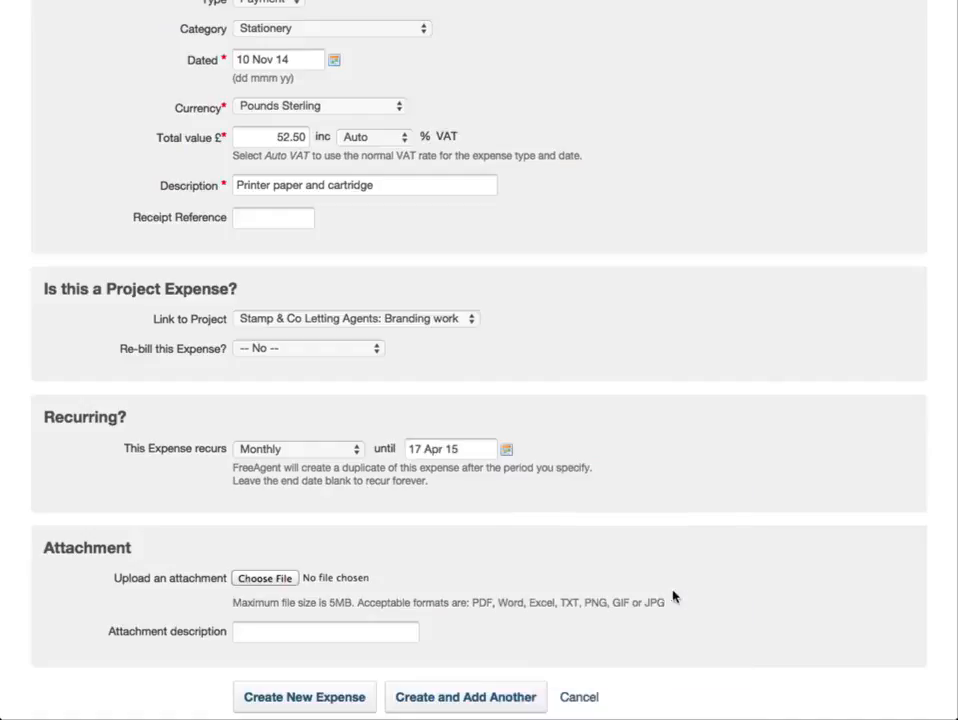